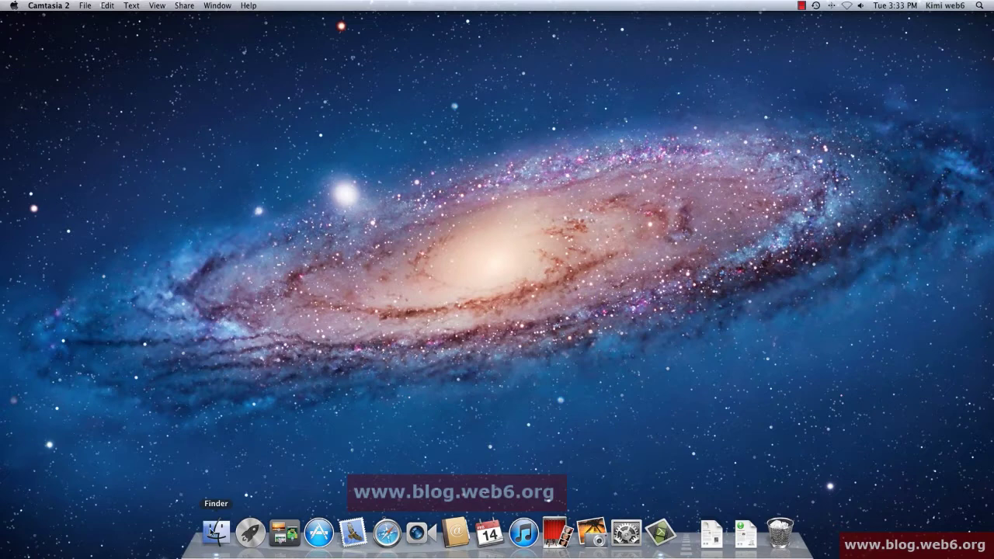
Open a Finder window and browse Applications, Desktop, Documents, Downloads, Movies, Music, then Pictures
click(216, 531)
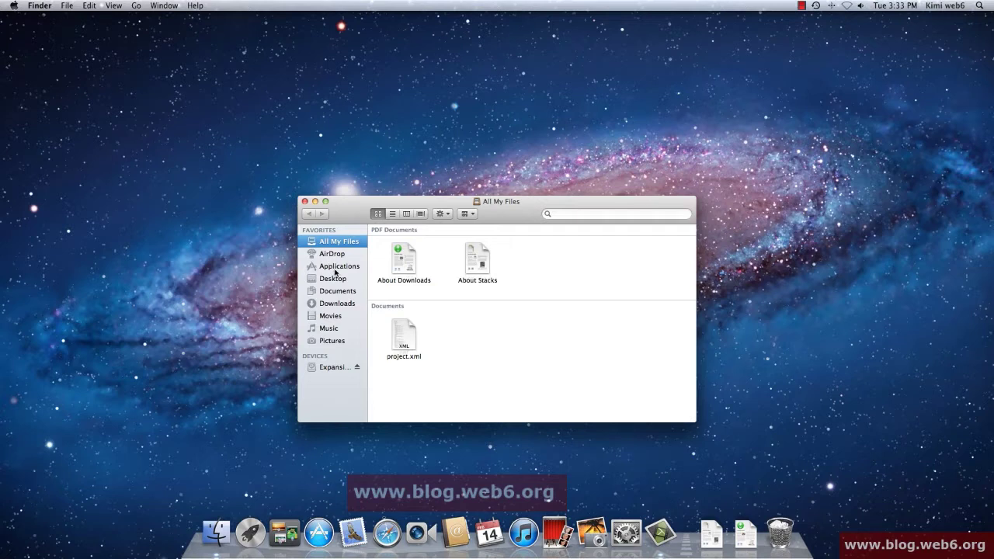
click(337, 268)
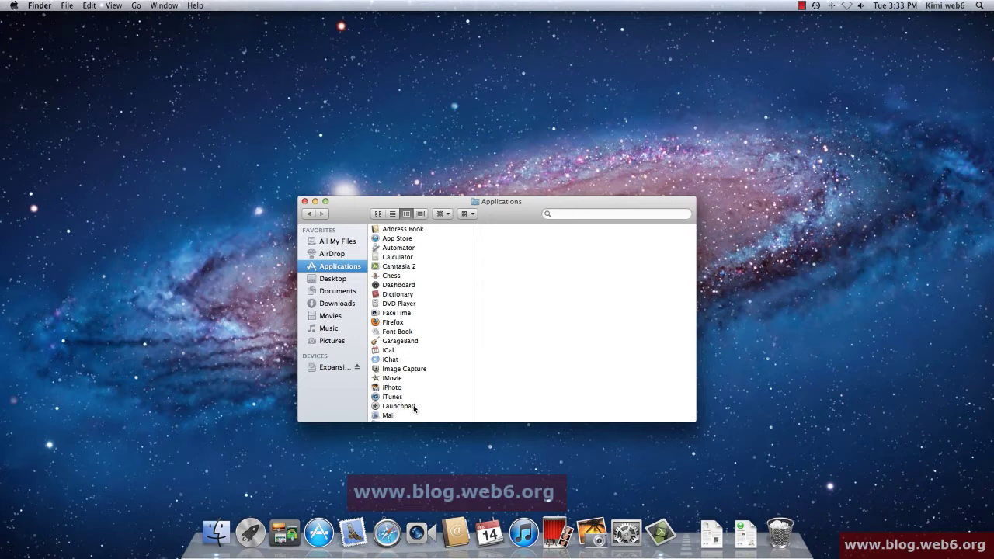
click(337, 282)
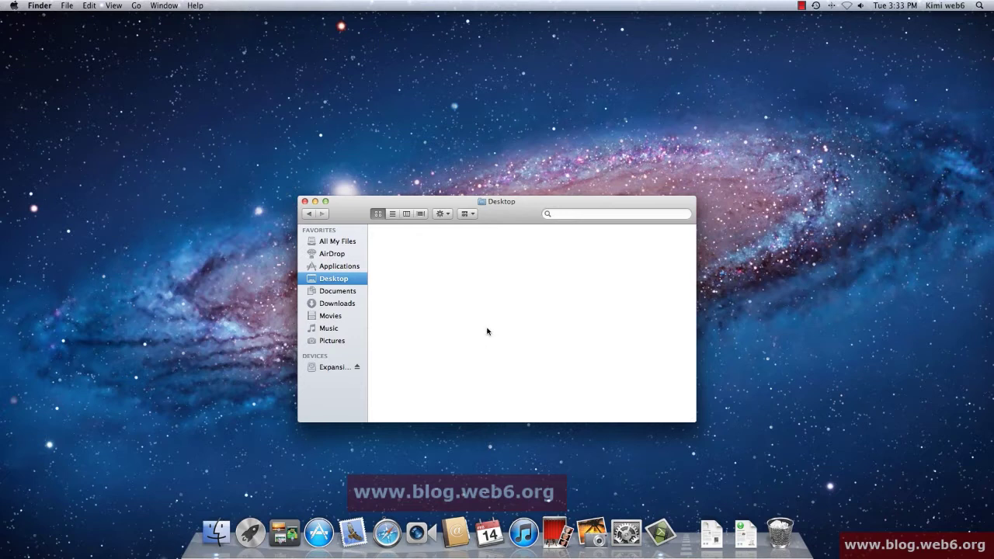
click(341, 292)
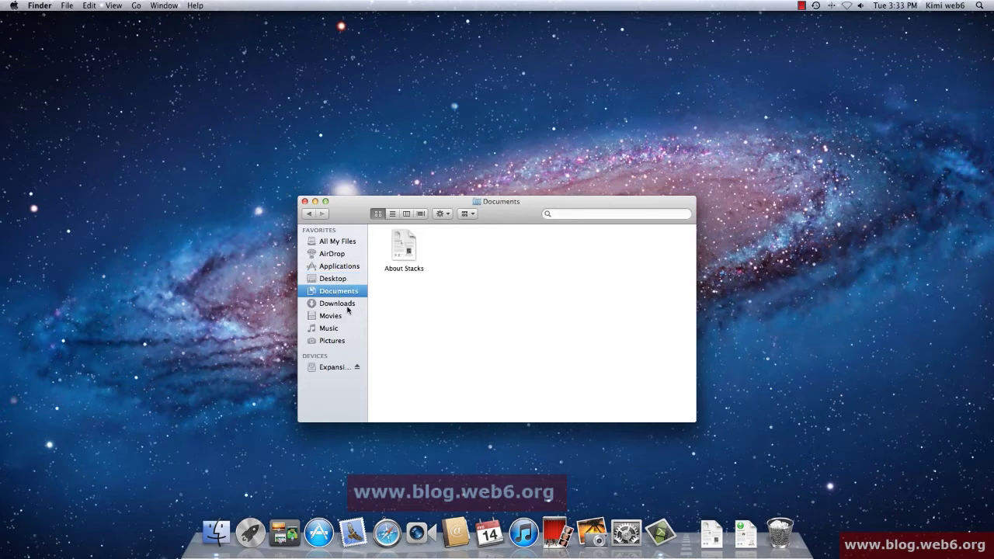
click(345, 303)
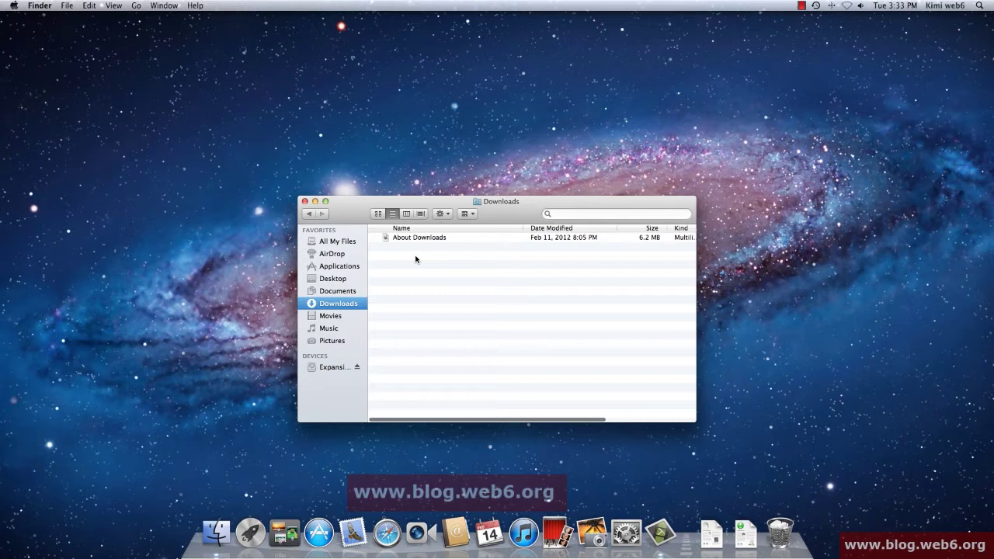
click(333, 316)
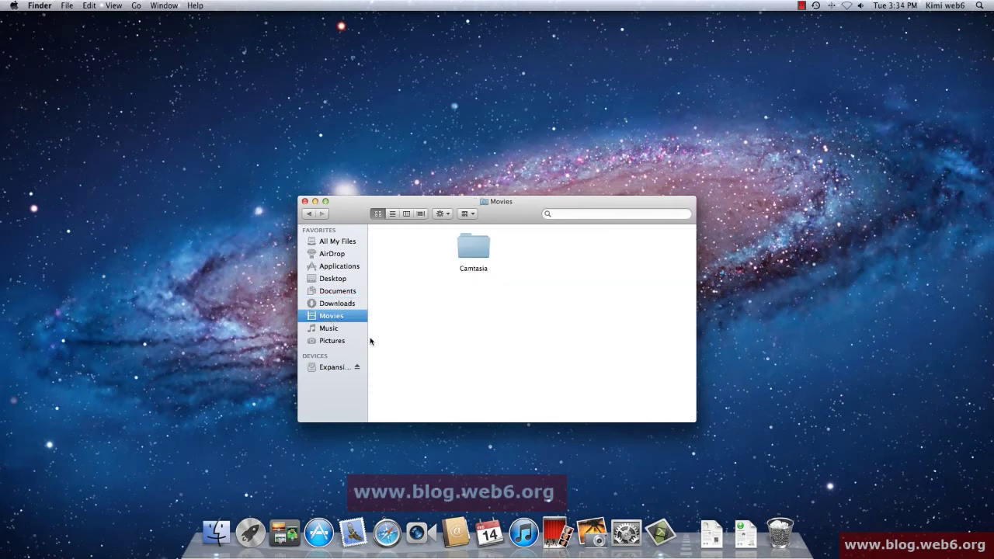
key(Tab)
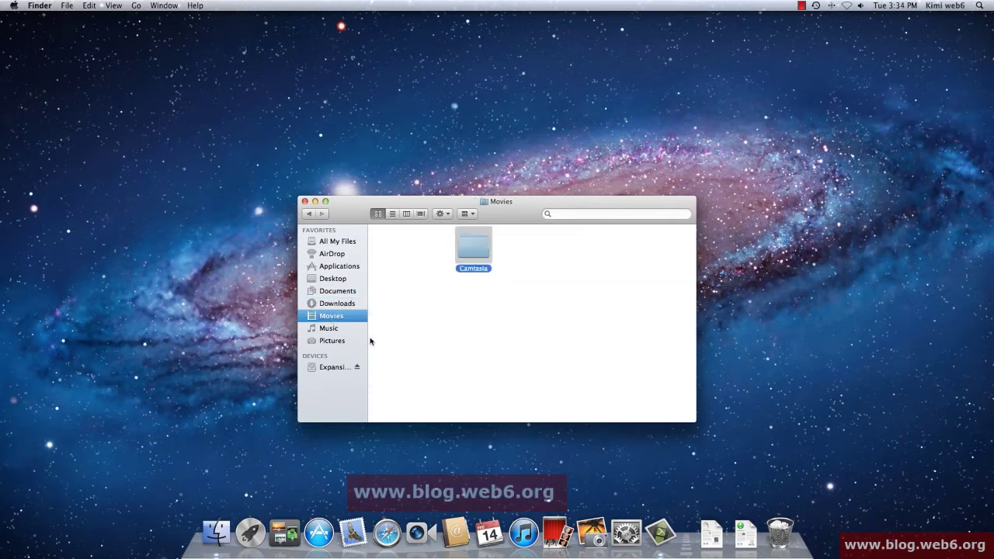
click(319, 329)
click(330, 342)
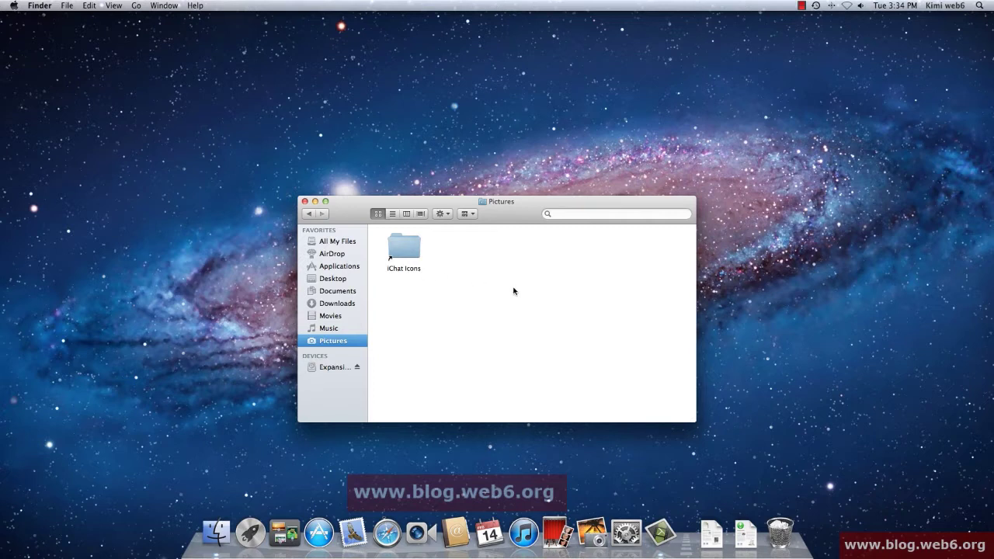
Close the Pictures window, reopen Finder on All My Files, and close that window too
click(306, 202)
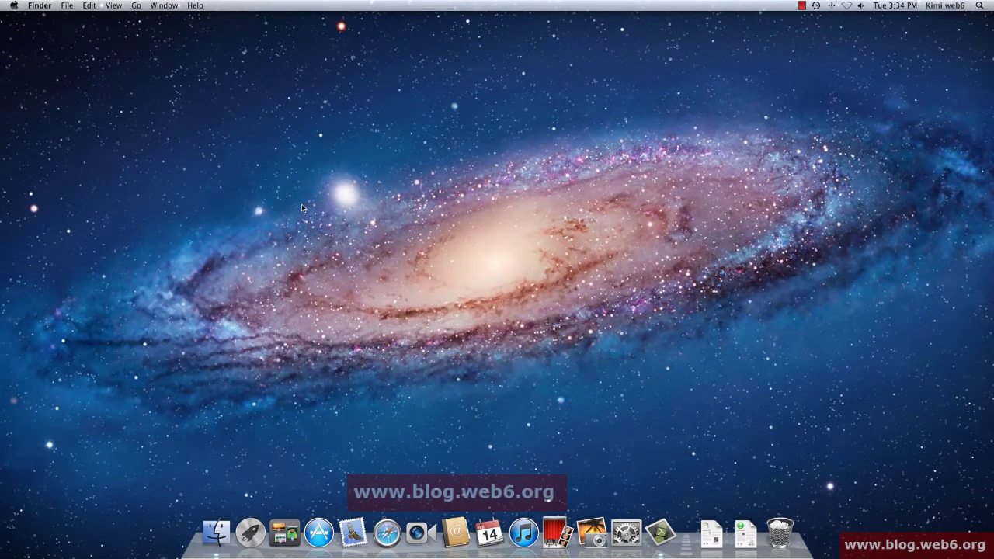
click(225, 533)
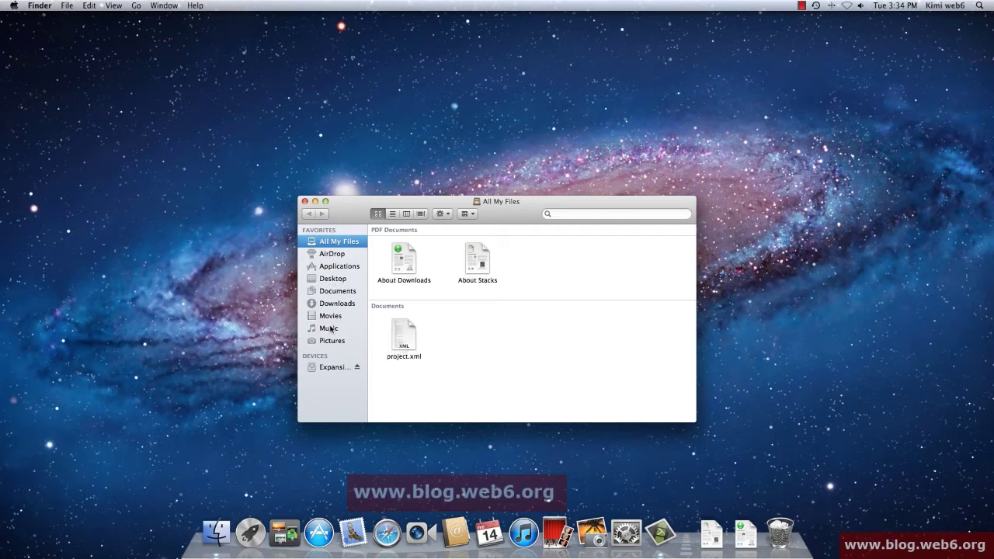
click(306, 202)
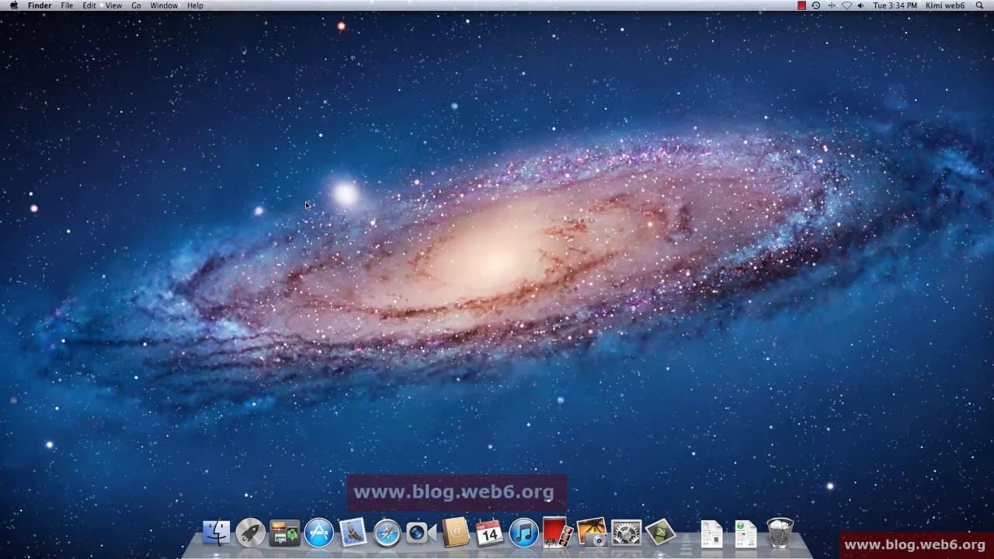
In Finder Preferences, make new windows show Desktop and always open folders in a new window
click(35, 6)
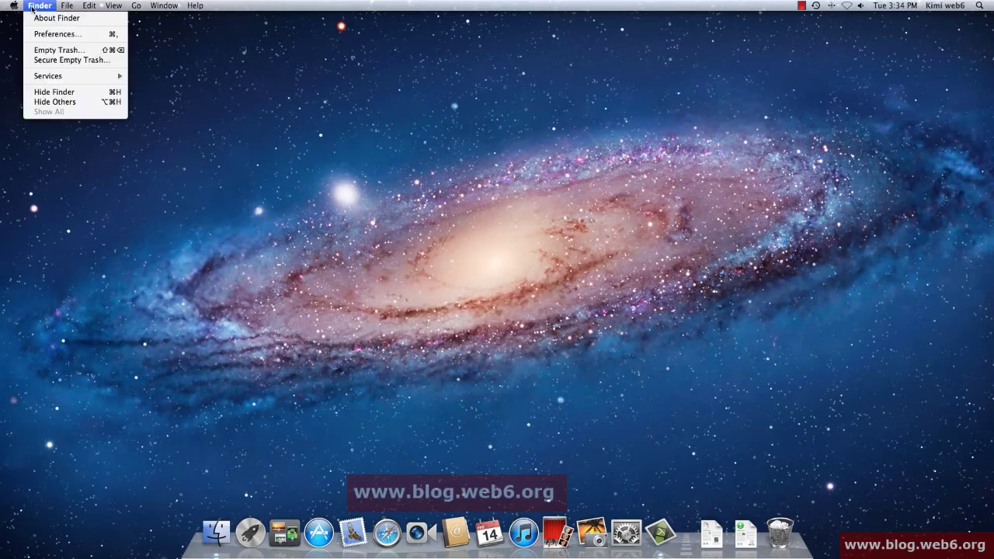
click(43, 35)
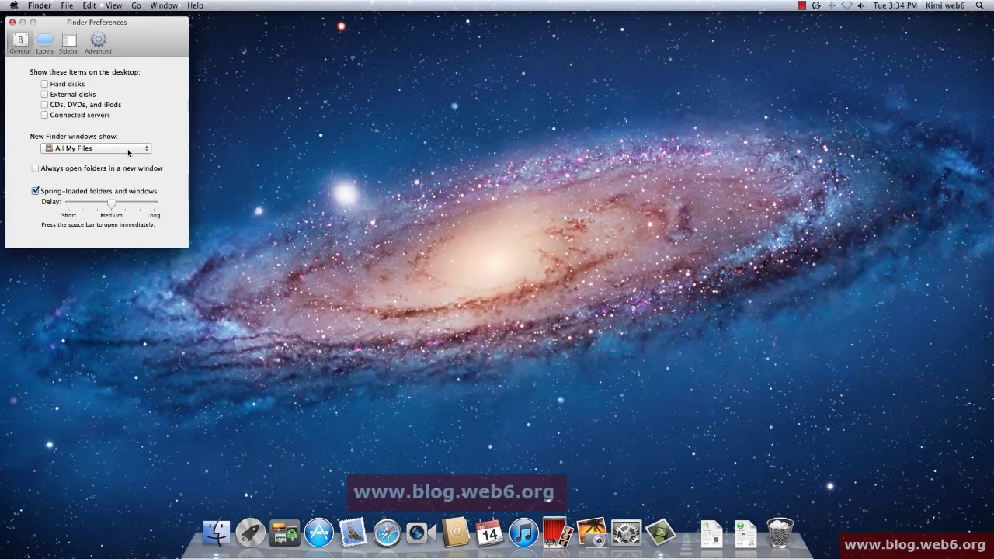
click(129, 153)
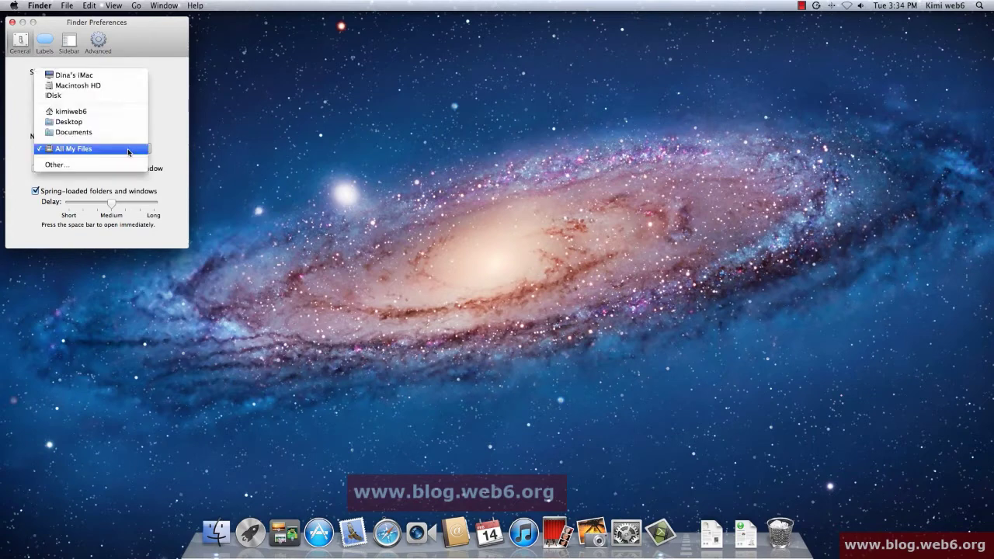
click(80, 125)
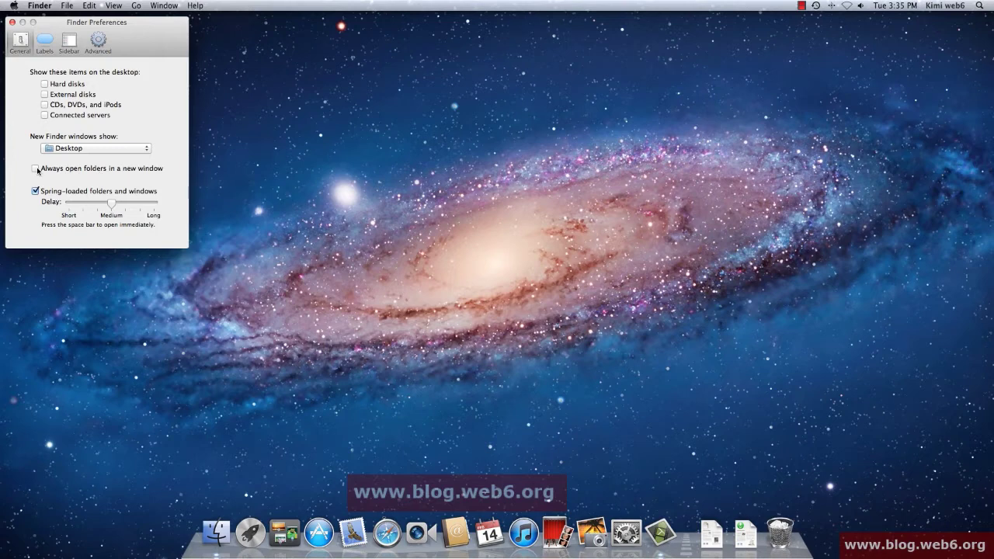
click(35, 169)
Review the Labels, Sidebar and Advanced preference sections, then close Preferences
click(39, 44)
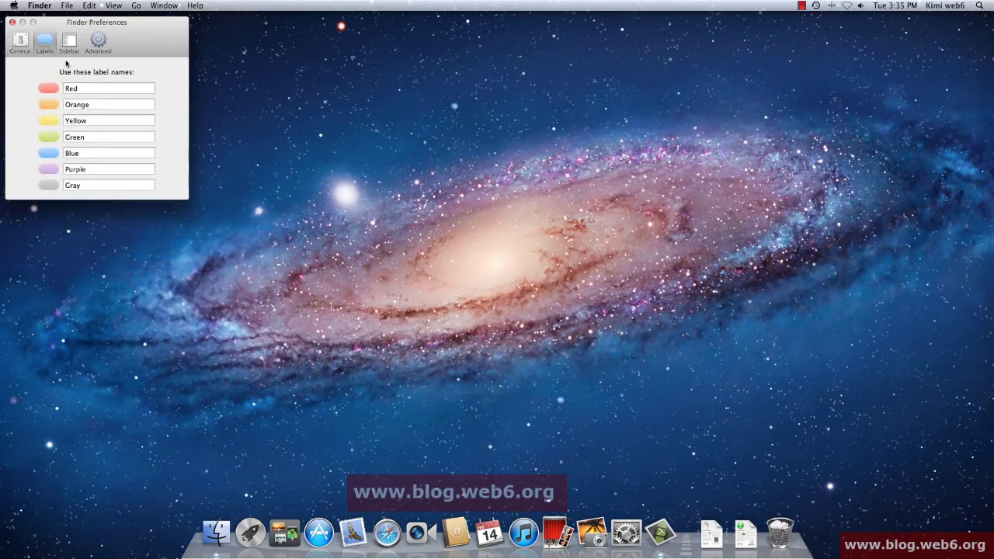
click(68, 43)
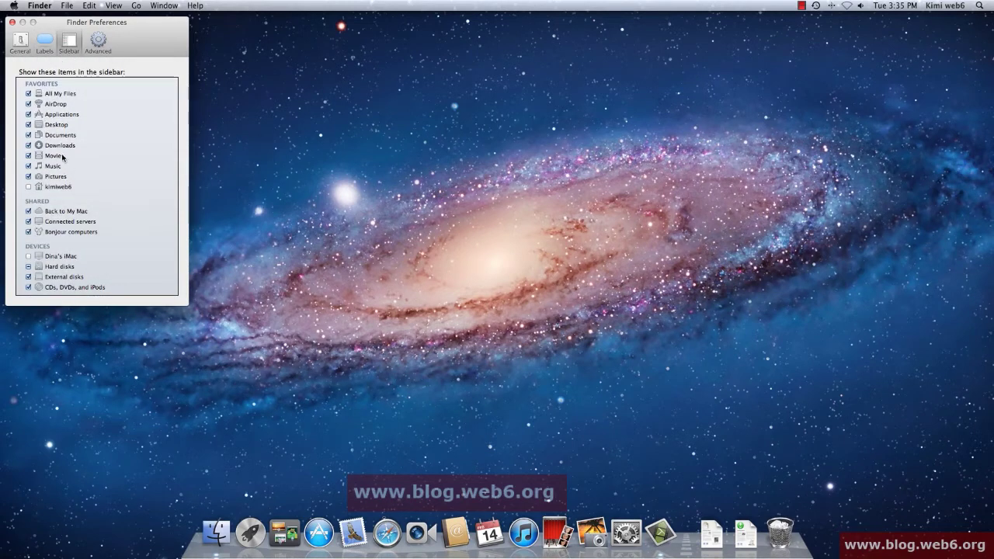
click(97, 48)
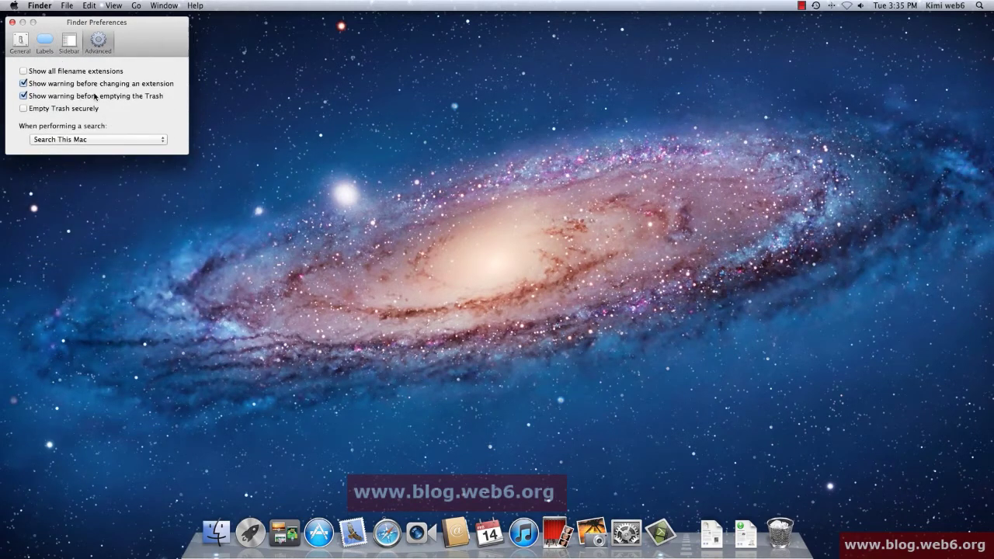
click(12, 23)
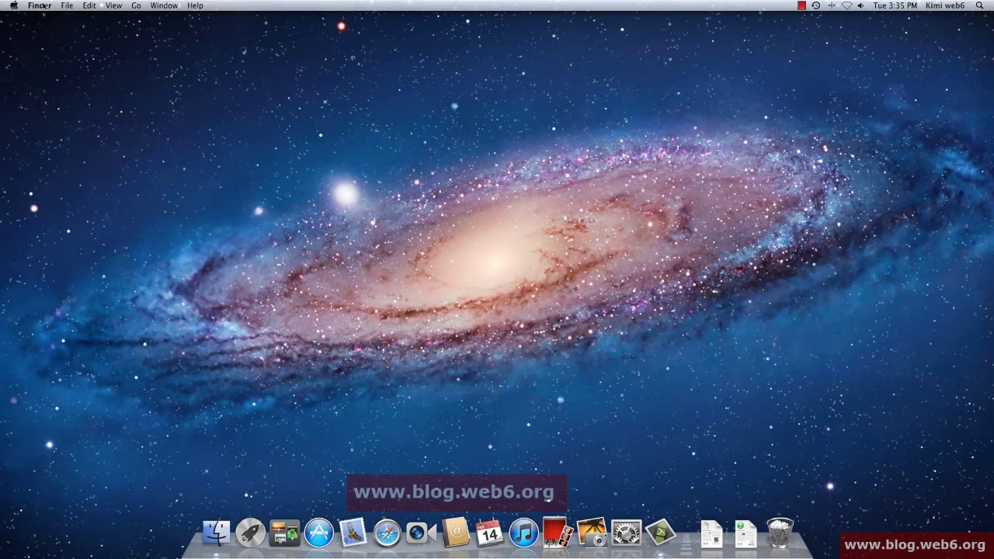
click(66, 8)
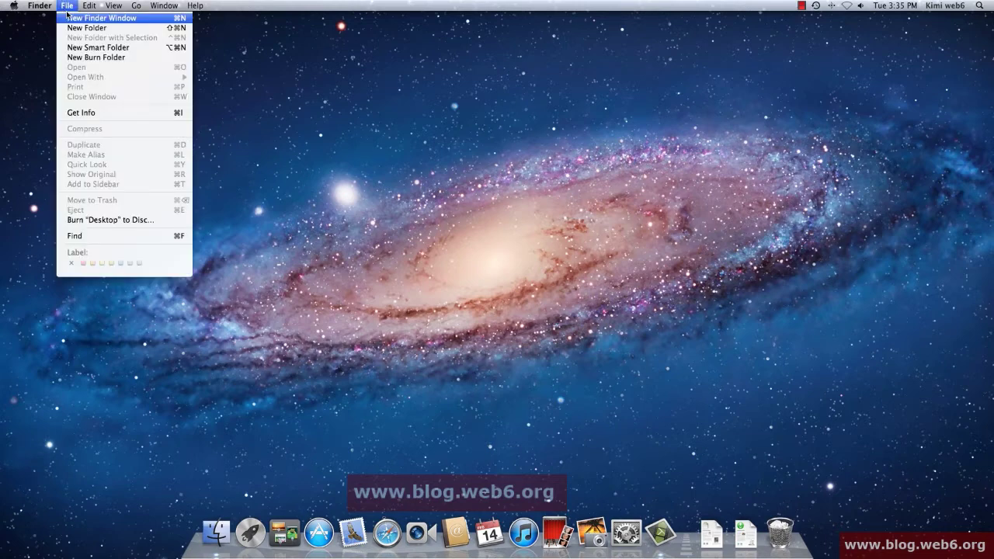
click(76, 17)
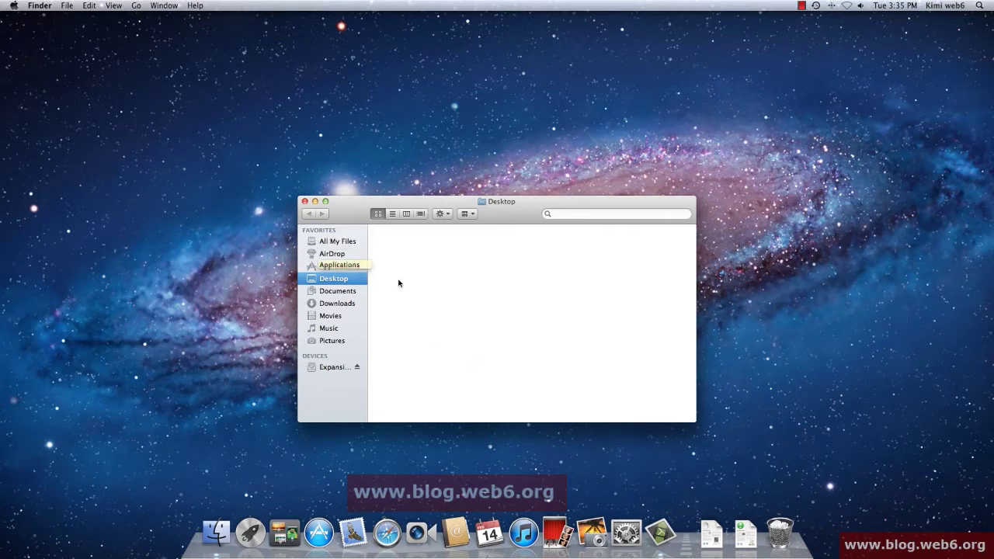
click(305, 202)
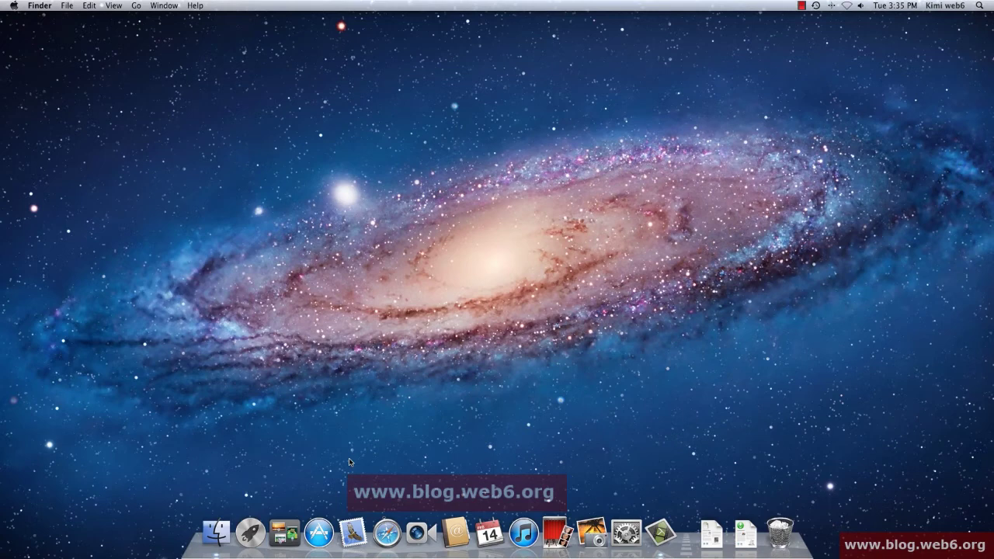
Launch Safari, dismiss the Parental Controls alert, and close the Top Sites window
click(385, 531)
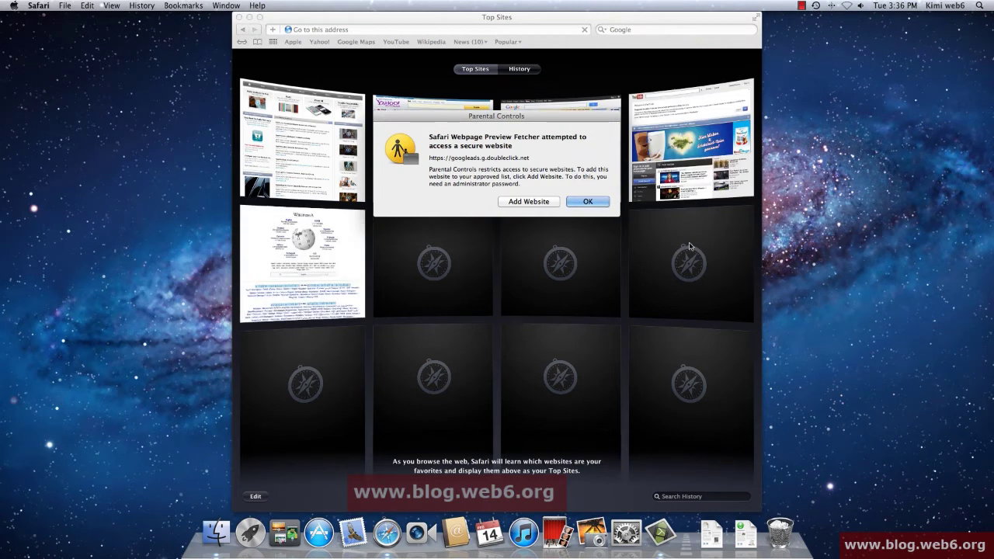
click(592, 204)
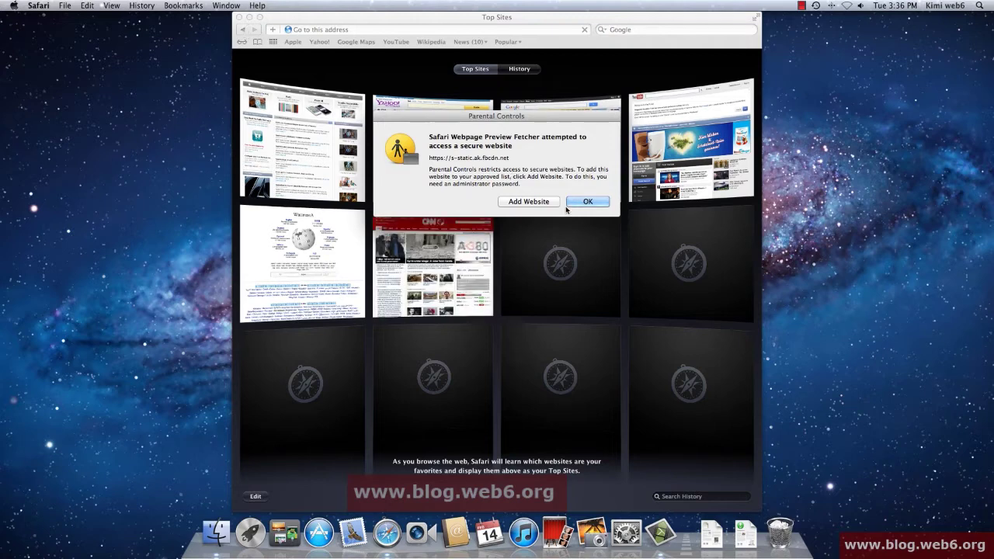
click(581, 203)
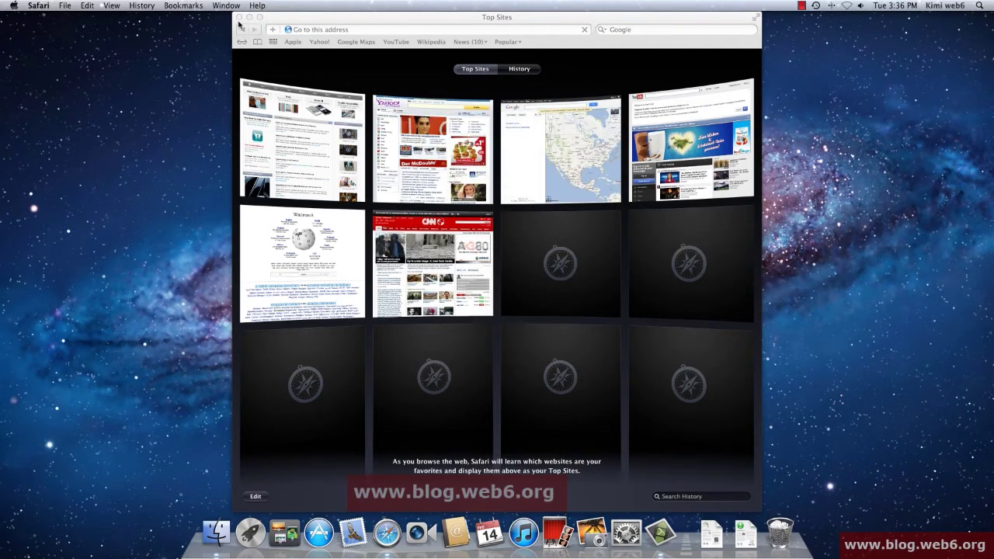
drag(307, 24, 303, 39)
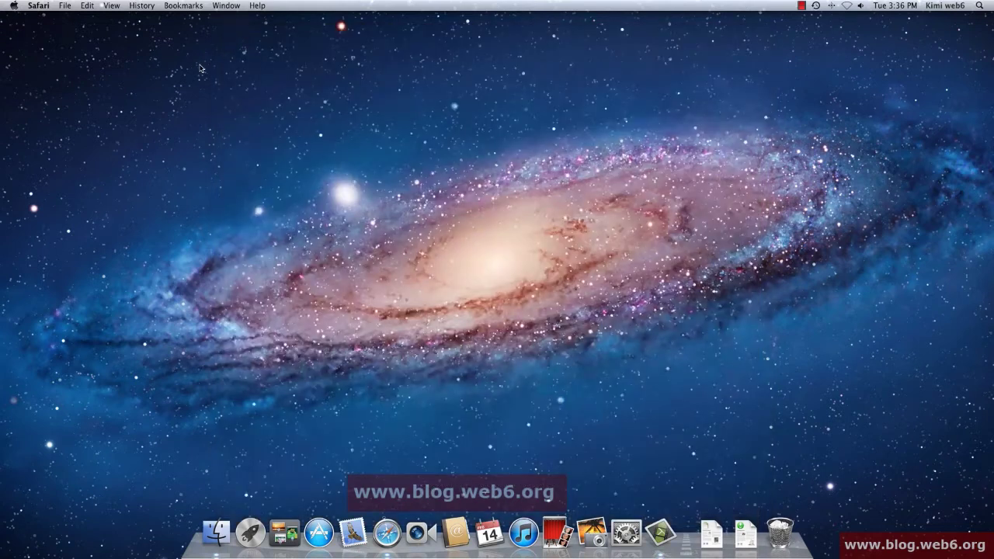
click(235, 30)
Open a new Apple – Start window, minimize it, and dismiss both Parental Controls alerts
click(387, 544)
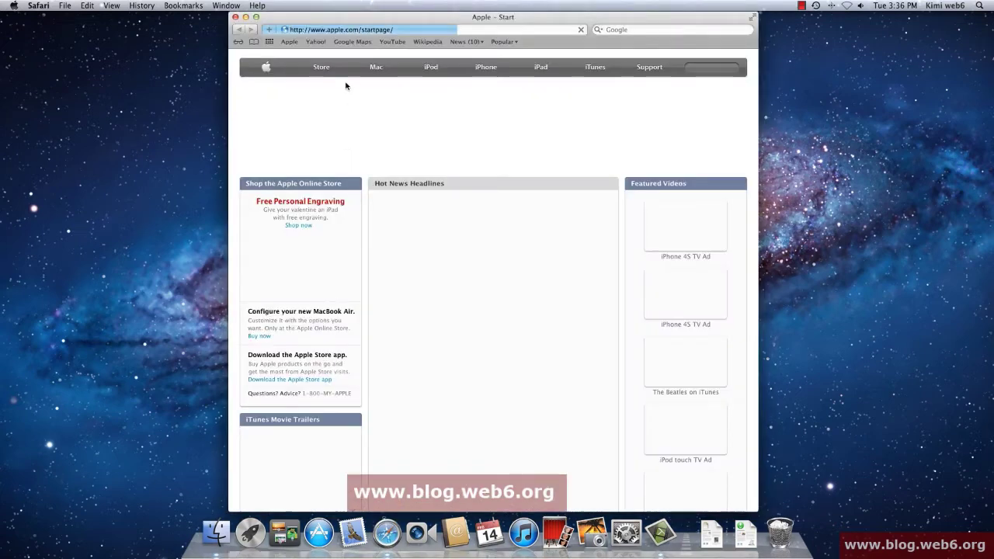
click(245, 17)
click(588, 202)
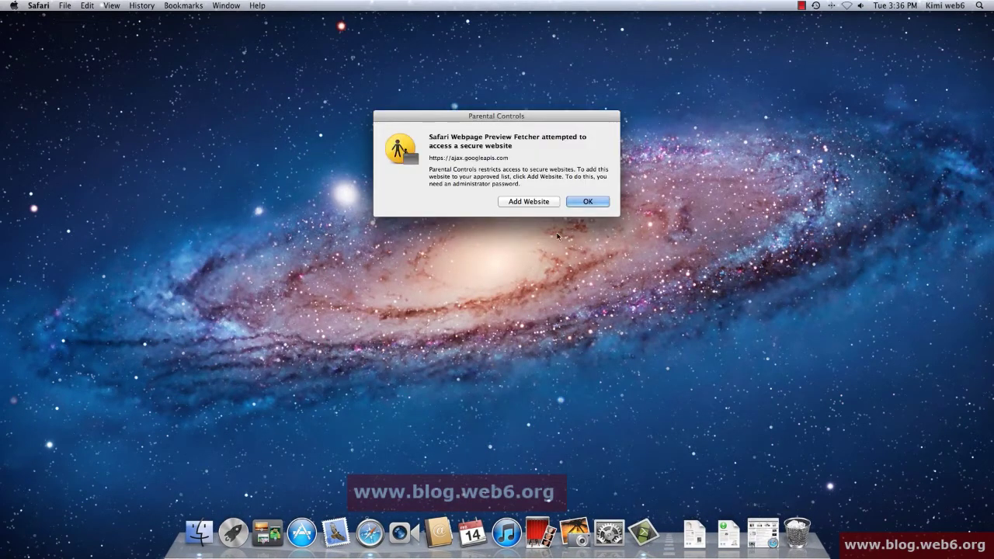
click(590, 202)
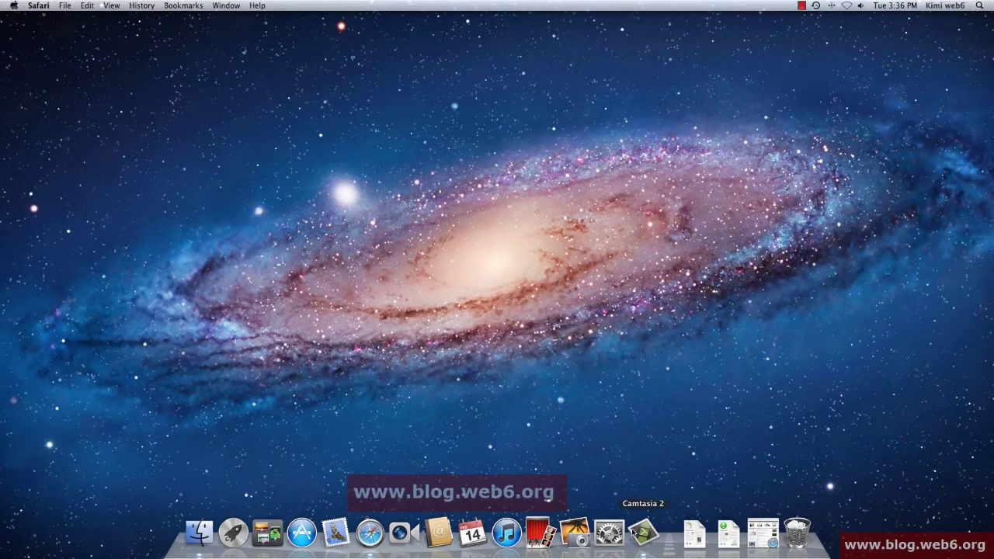
Restore the Apple – Start window from the Dock, move it higher, and zoom it
click(765, 537)
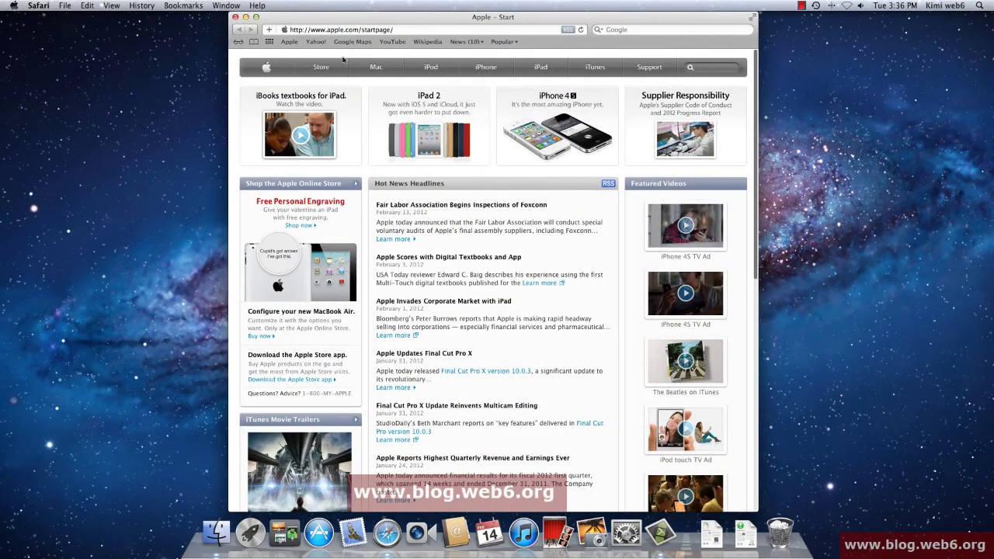
key(super+m)
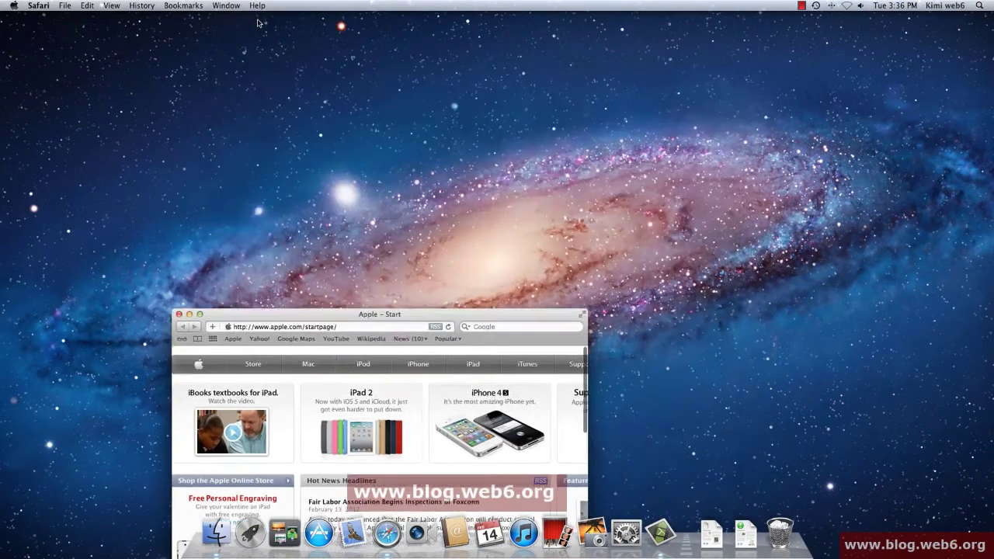
drag(246, 326, 258, 198)
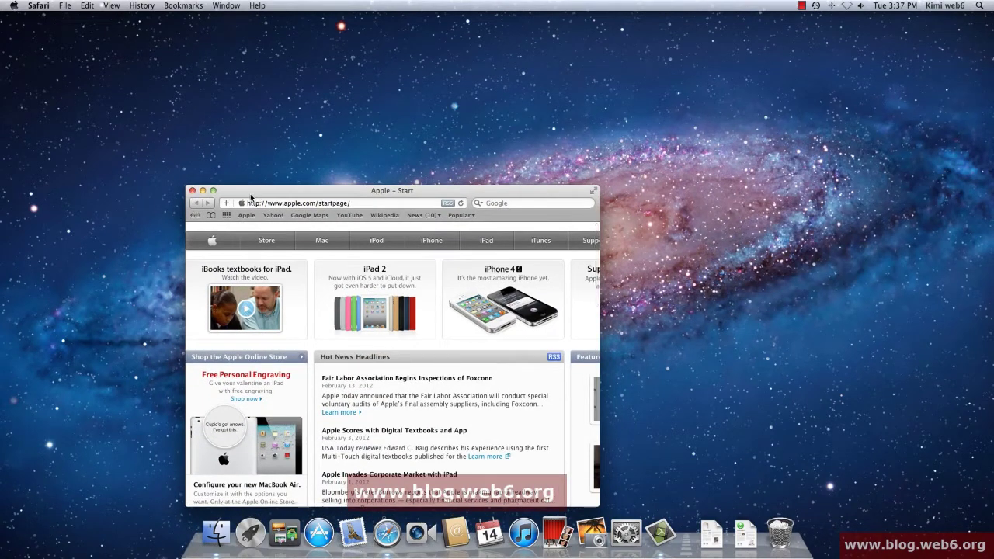
click(212, 190)
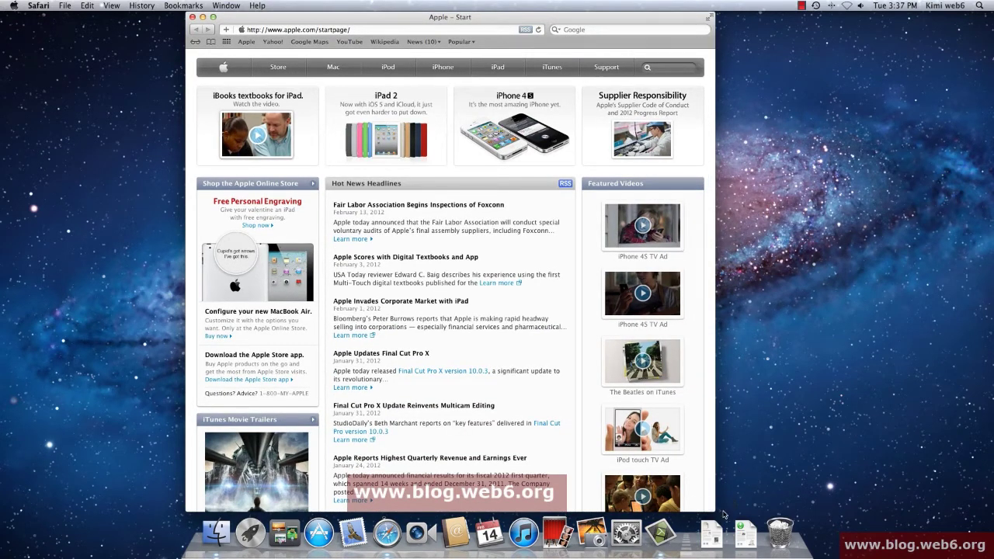
Stretch the window to the full screen width, then minimize and restore it
drag(716, 506, 968, 506)
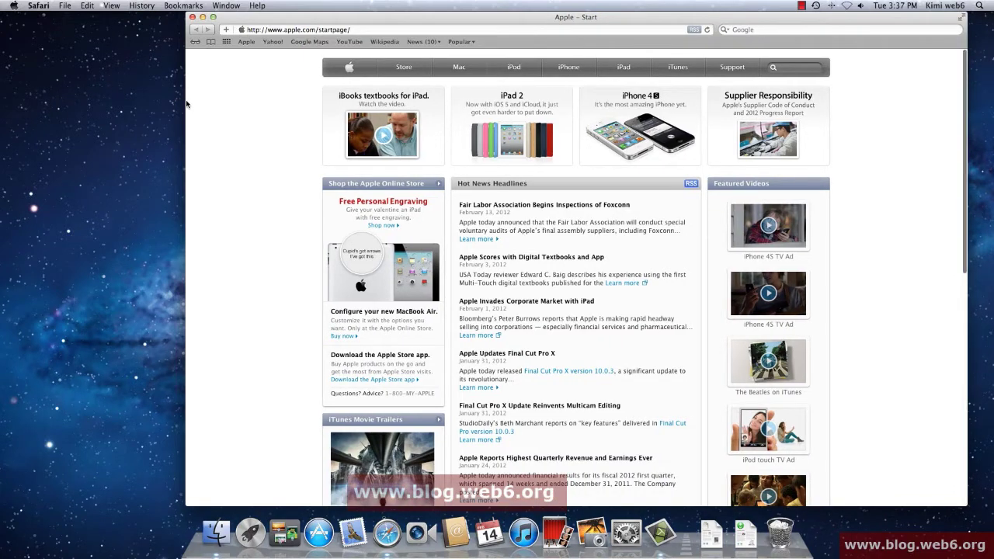
drag(187, 101, 3, 97)
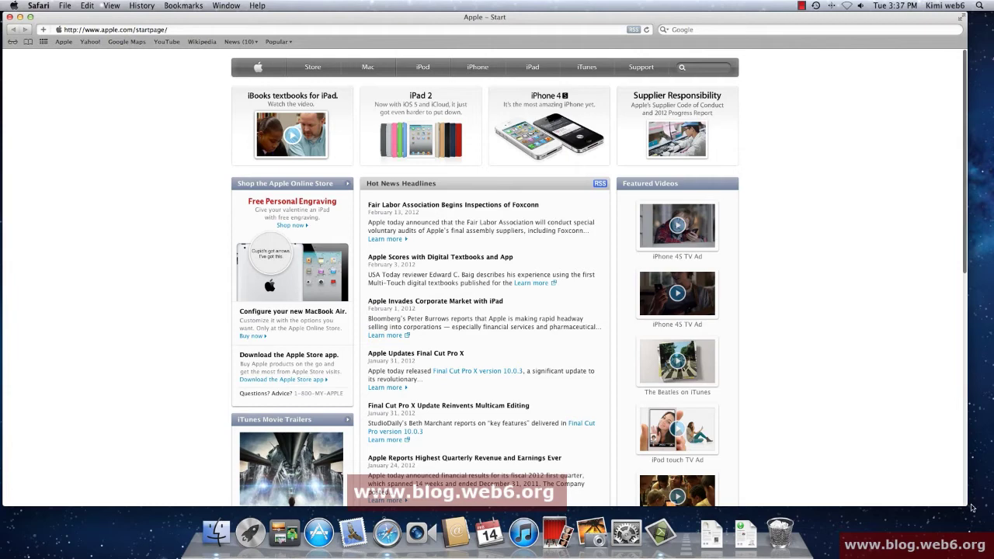
drag(965, 505, 992, 512)
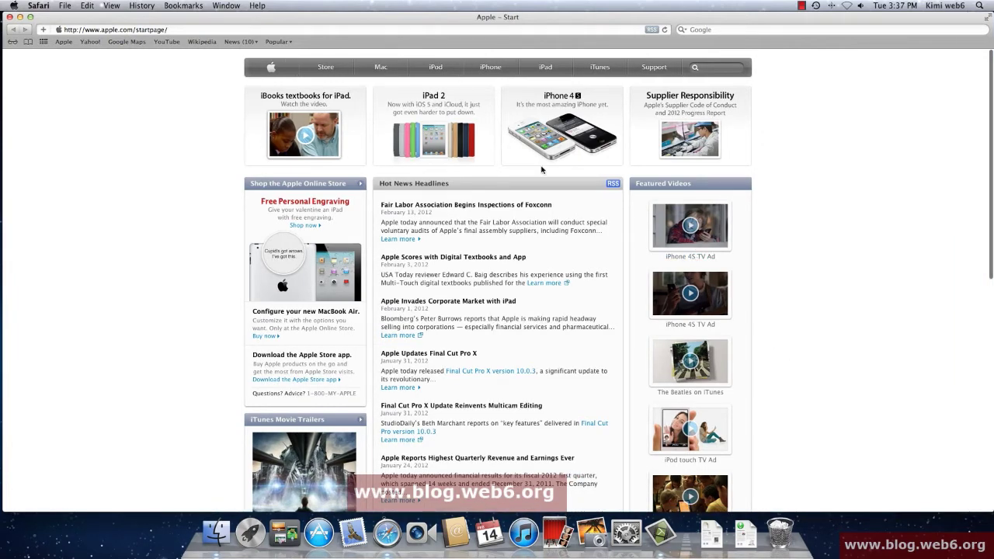
click(20, 17)
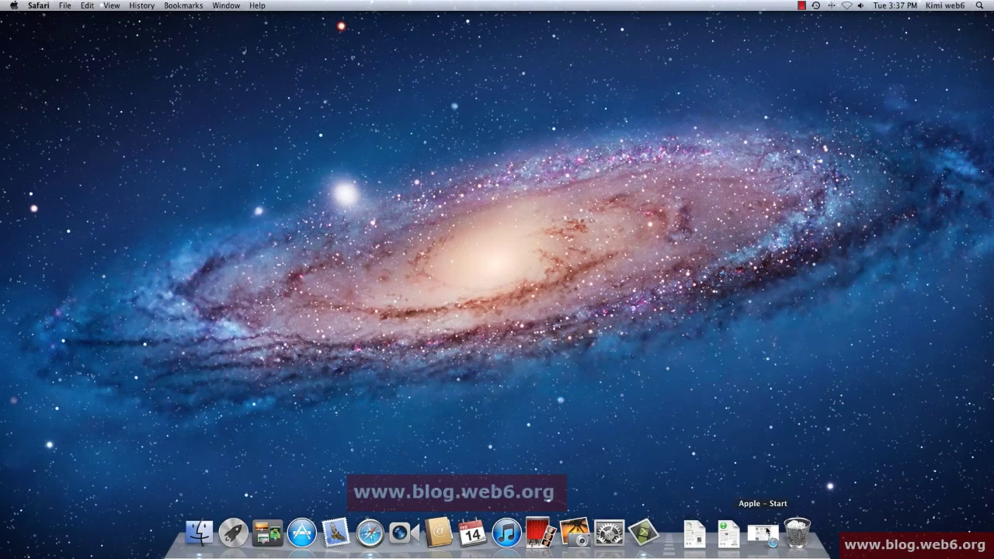
click(765, 534)
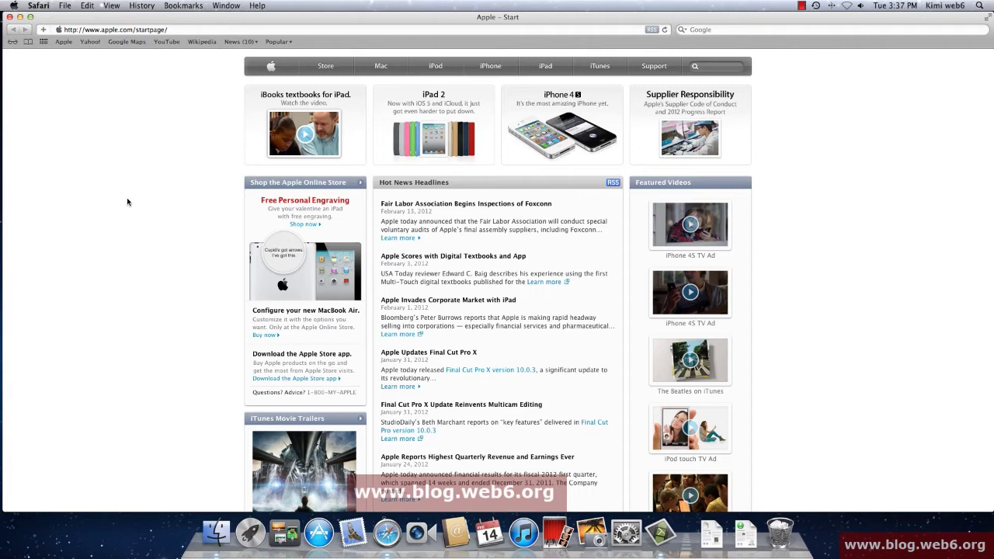
Scroll up the Apple – Start page, then close its window
scroll(475, 505, up, 1)
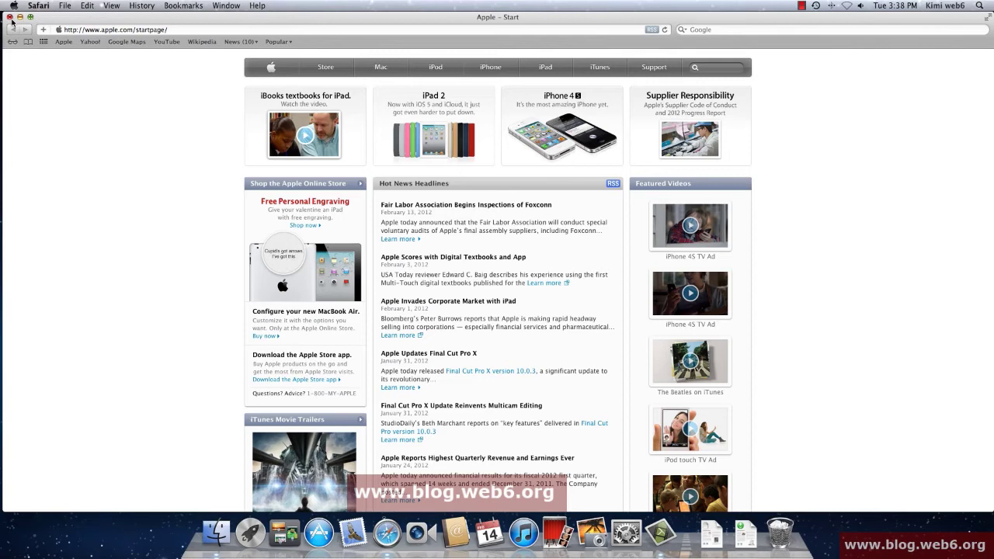
click(9, 16)
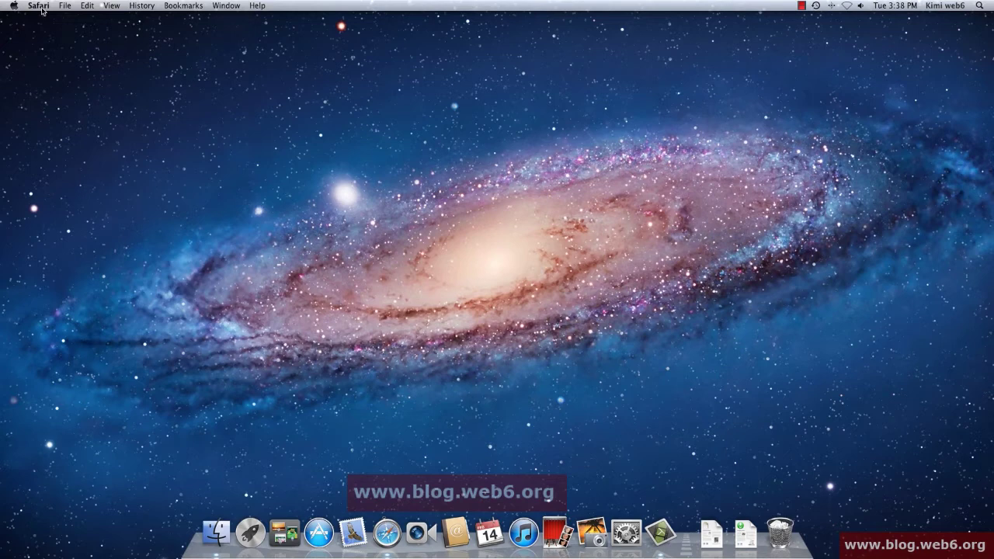
Choose Quit Safari from the Safari menu
click(39, 6)
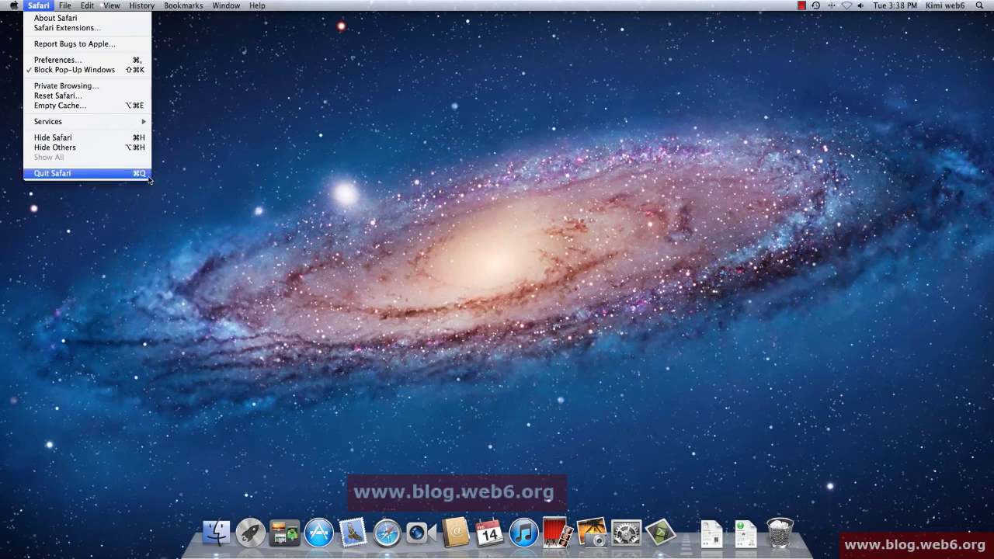
click(120, 176)
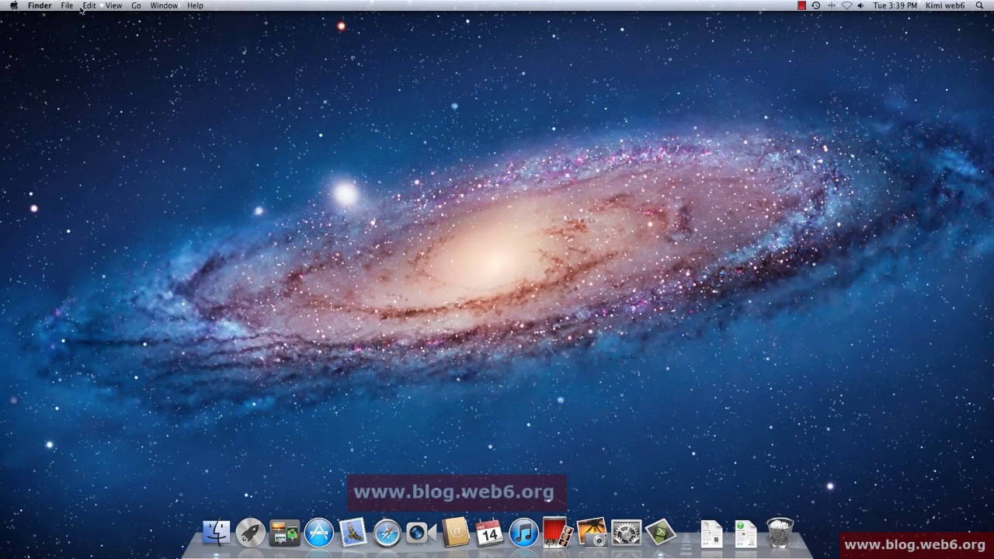
click(41, 6)
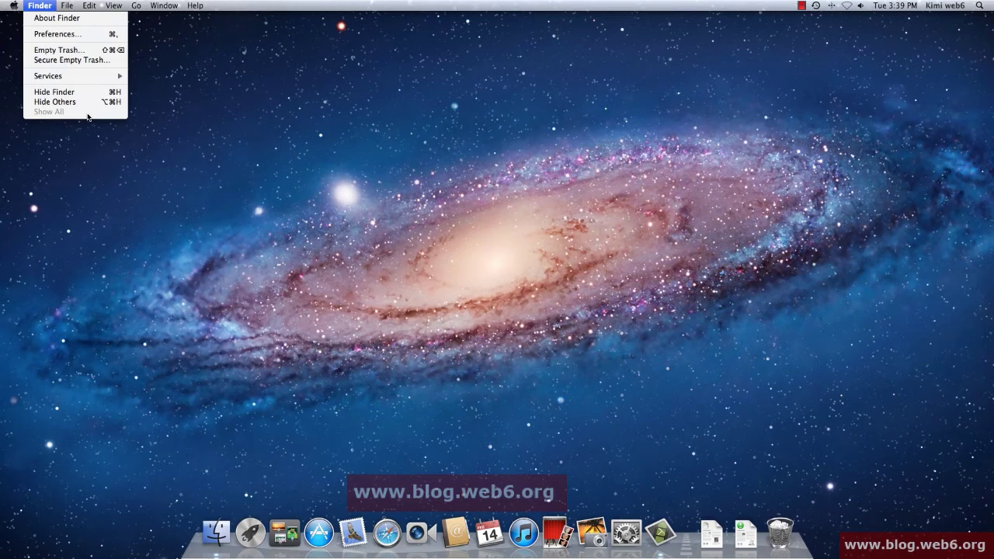
click(220, 116)
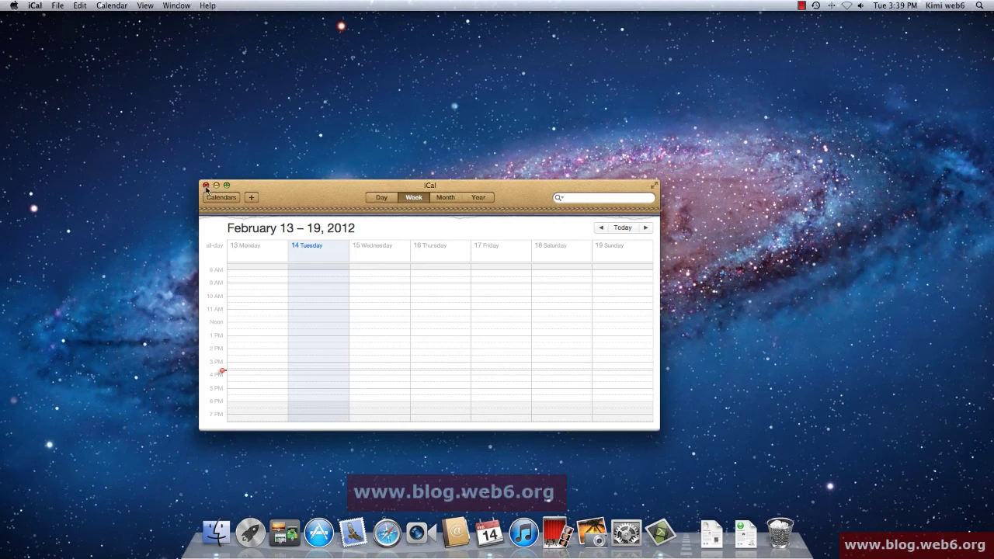
Close the iCal week view window and choose Quit iCal from the iCal menu
click(206, 186)
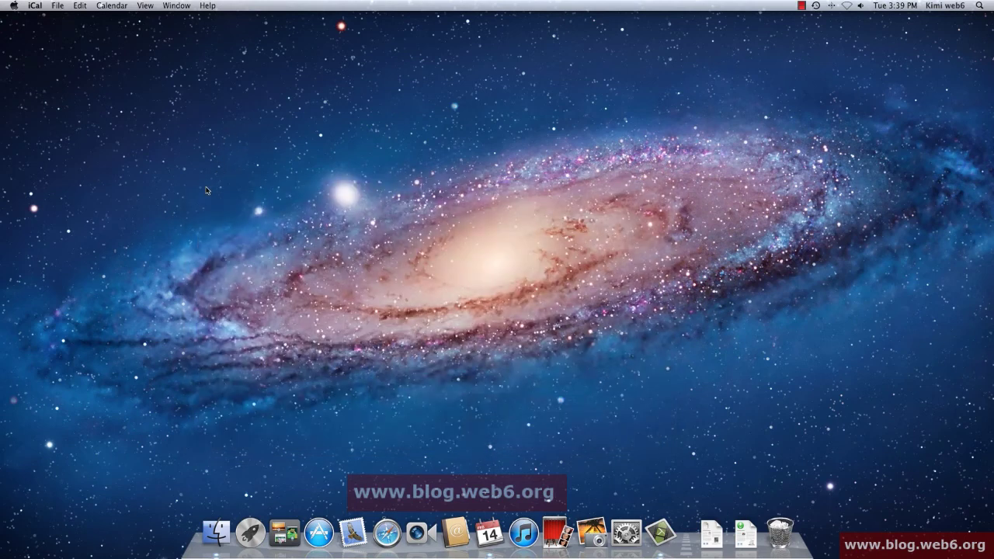
click(35, 7)
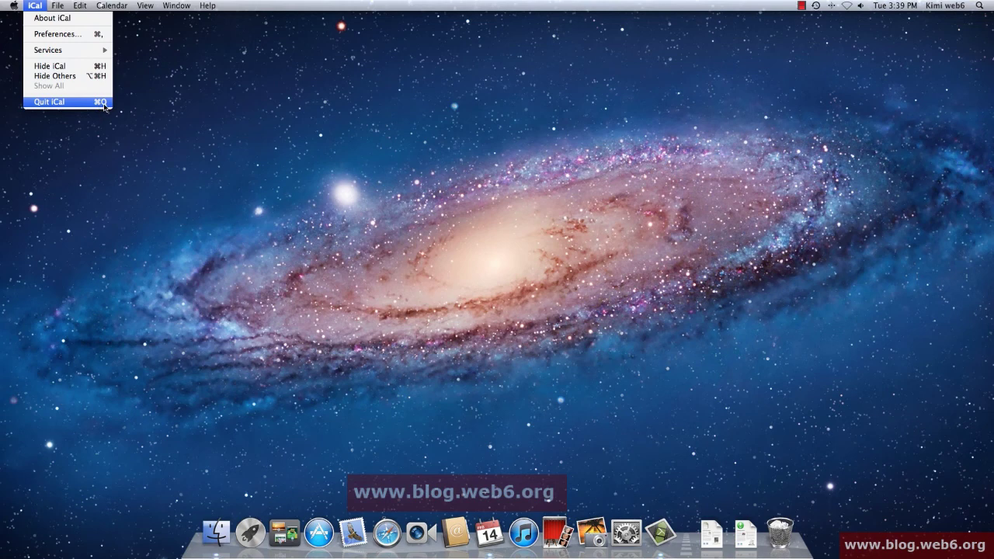
click(55, 106)
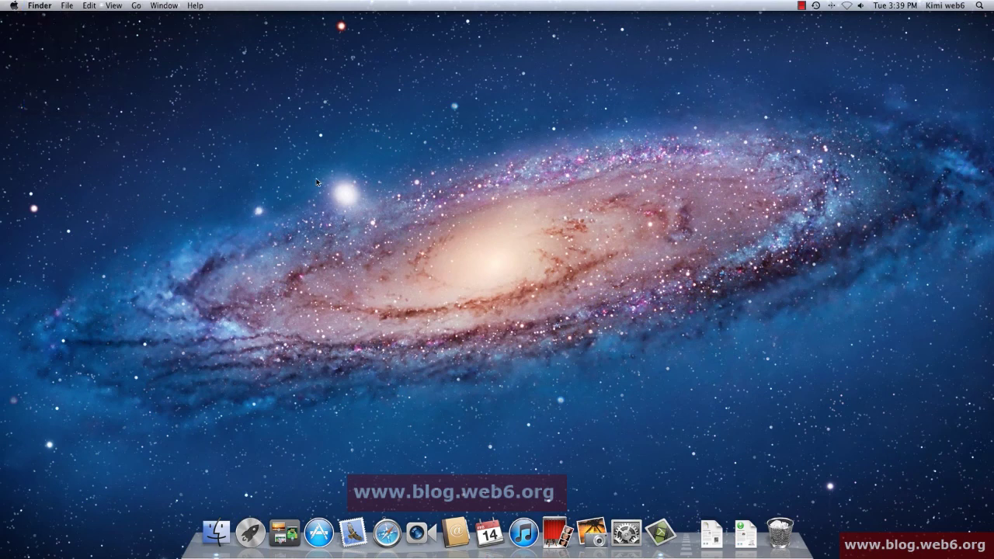